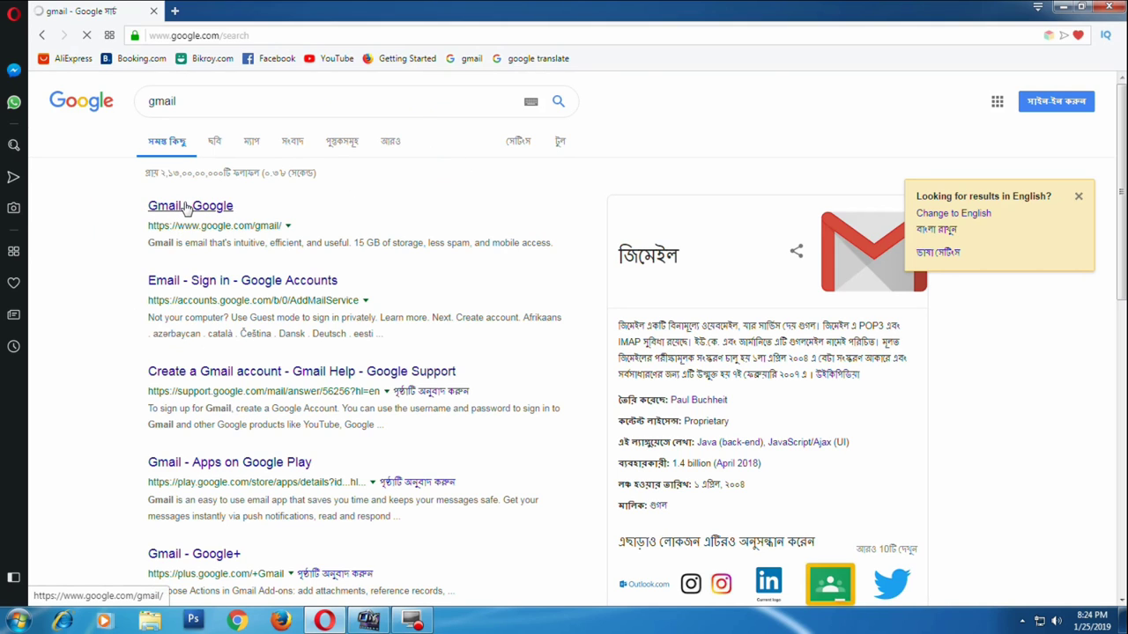
click(185, 206)
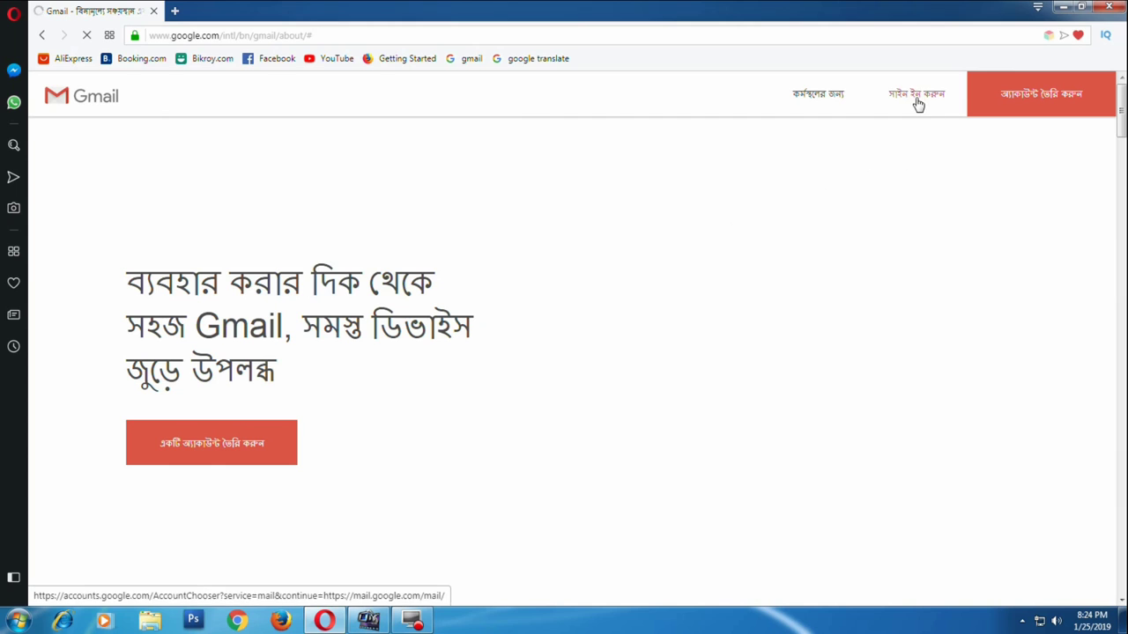
click(1031, 95)
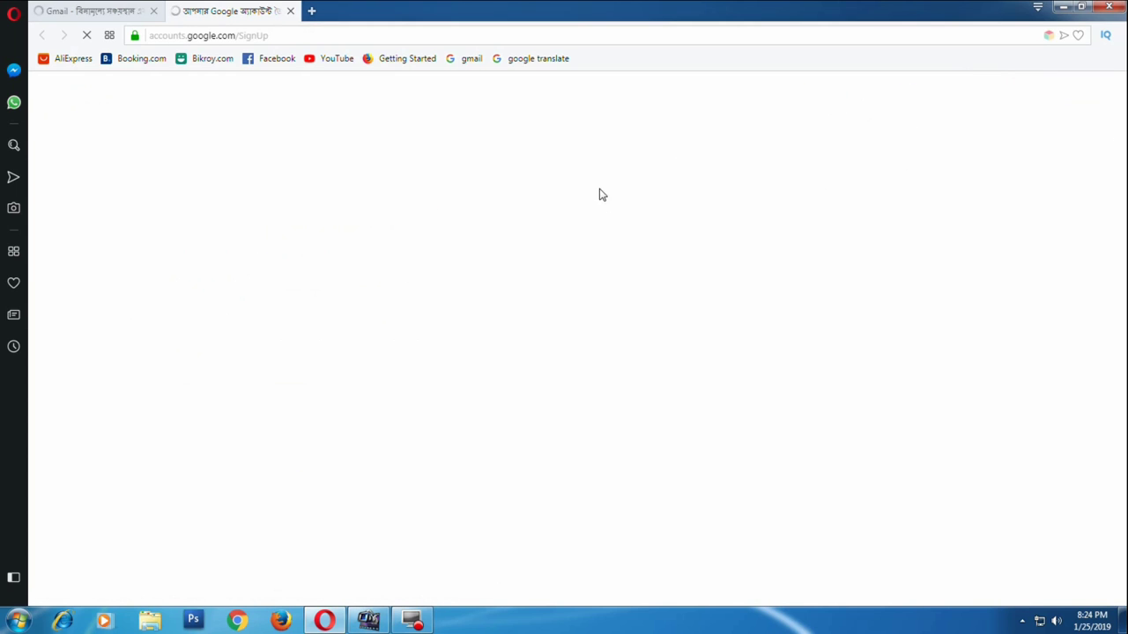
click(334, 550)
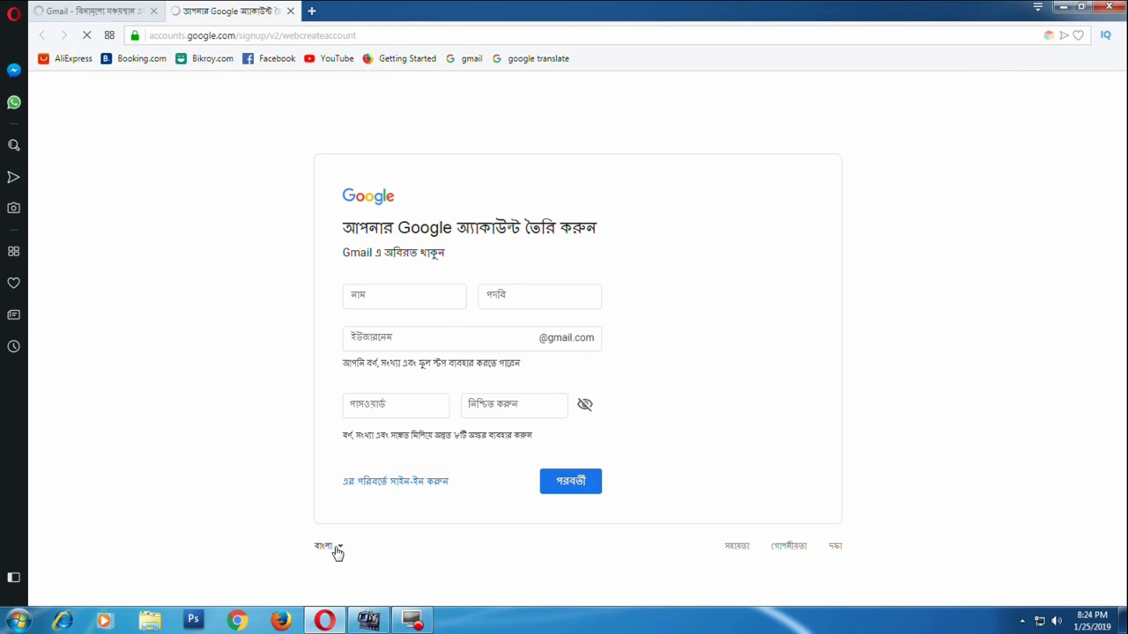
click(335, 551)
scroll(348, 553, down, 3)
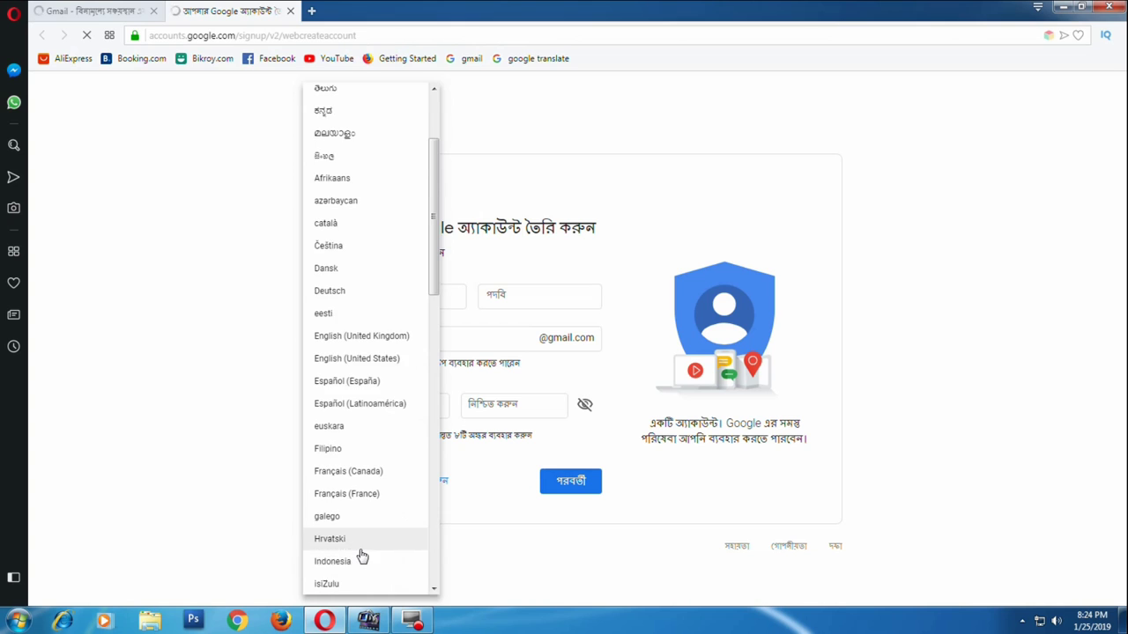
click(335, 549)
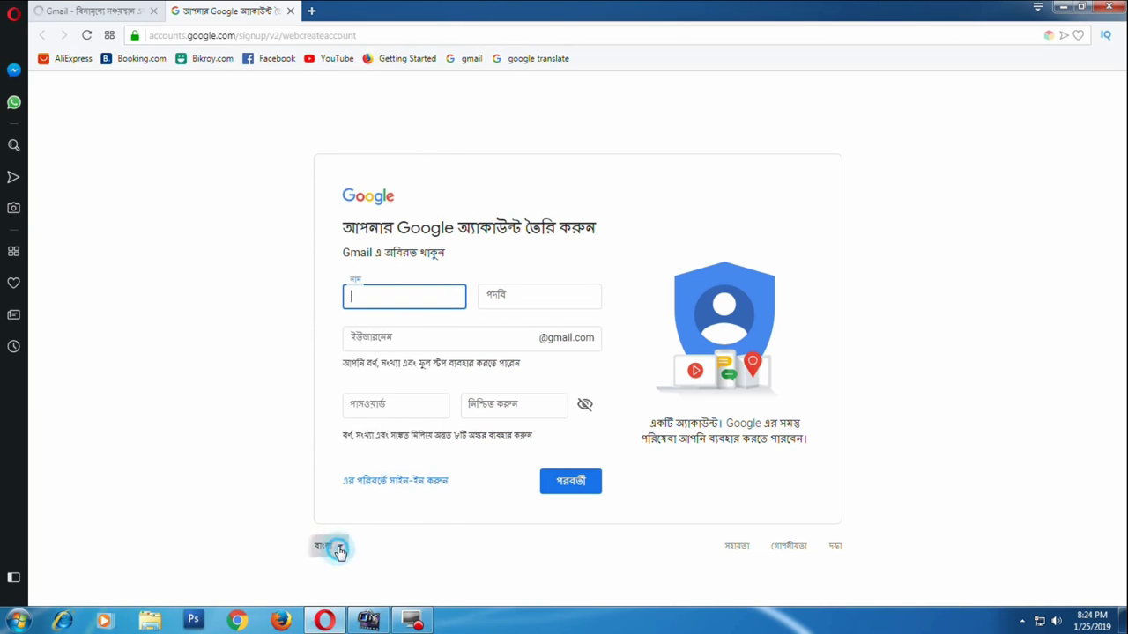
scroll(347, 501, down, 9)
scroll(345, 538, up, 5)
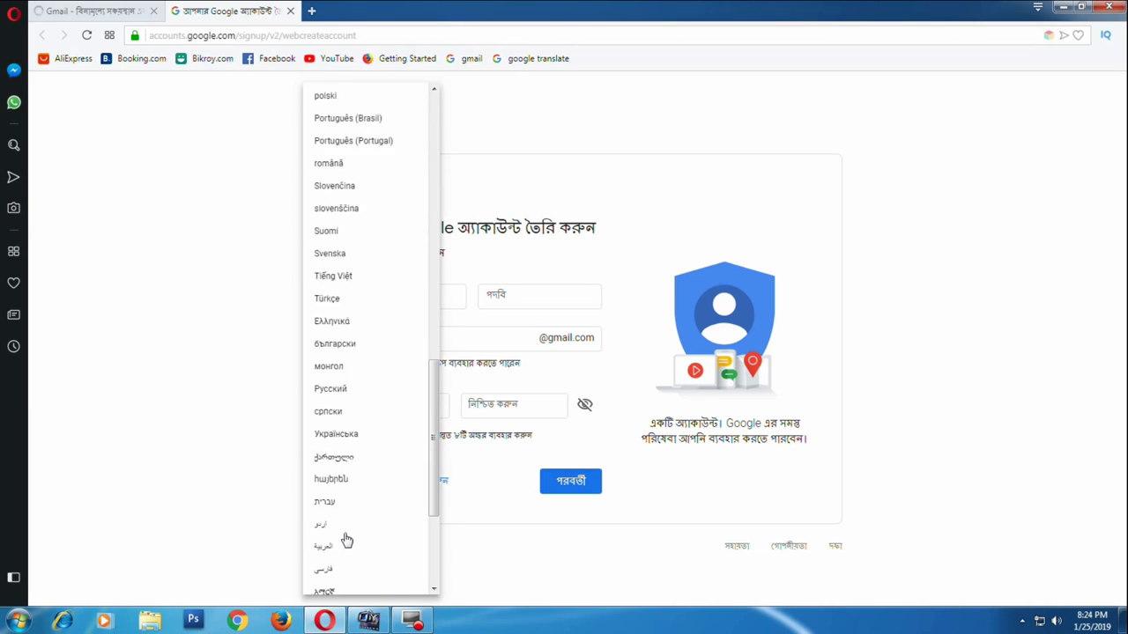
scroll(361, 335, up, 3)
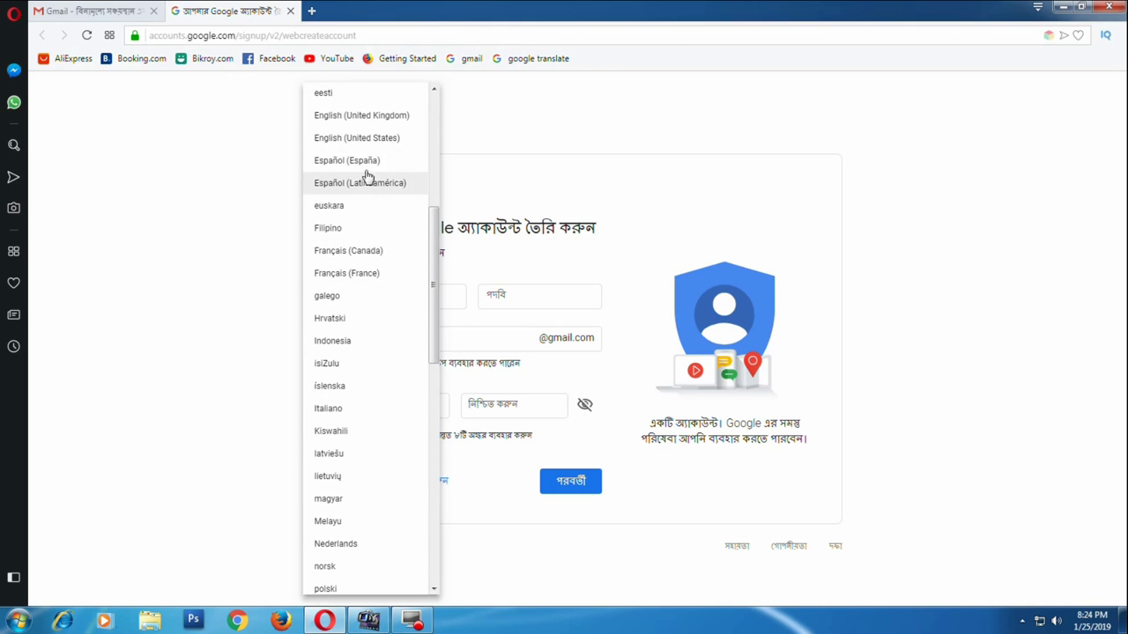
click(370, 139)
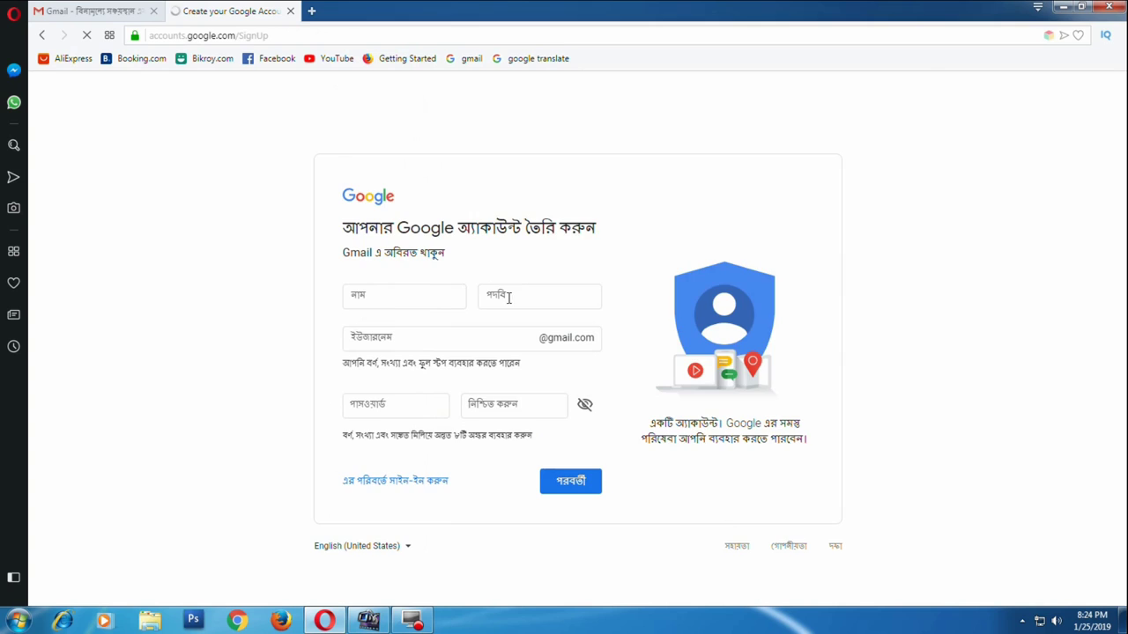
- Enter the first and last name, correcting the first name's capitalisation
click(435, 292)
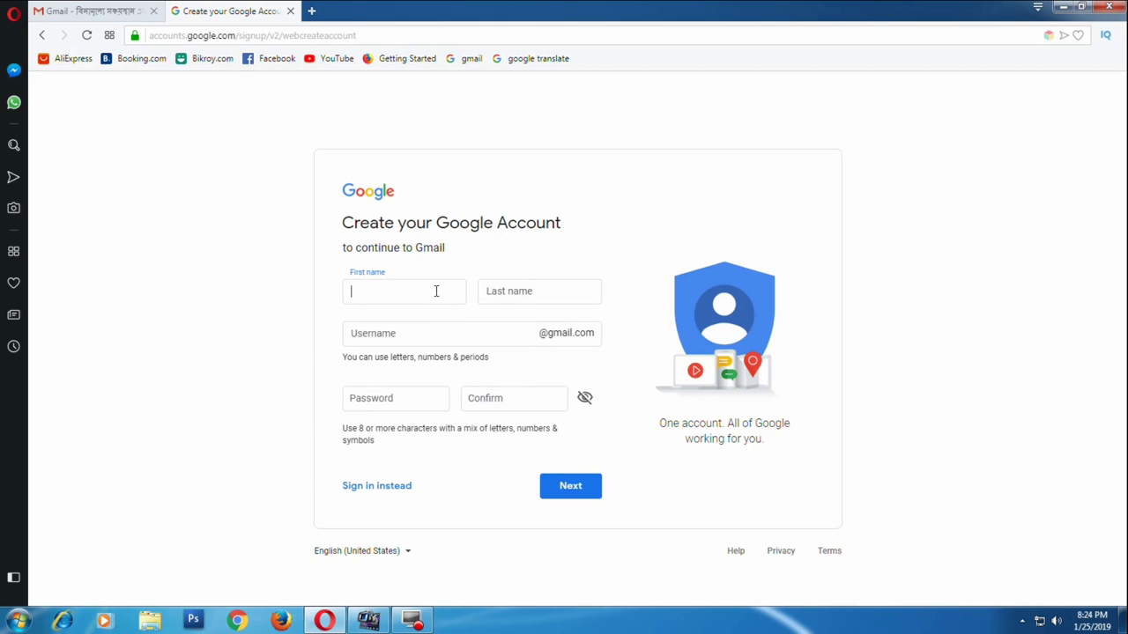
text(d)
click(505, 291)
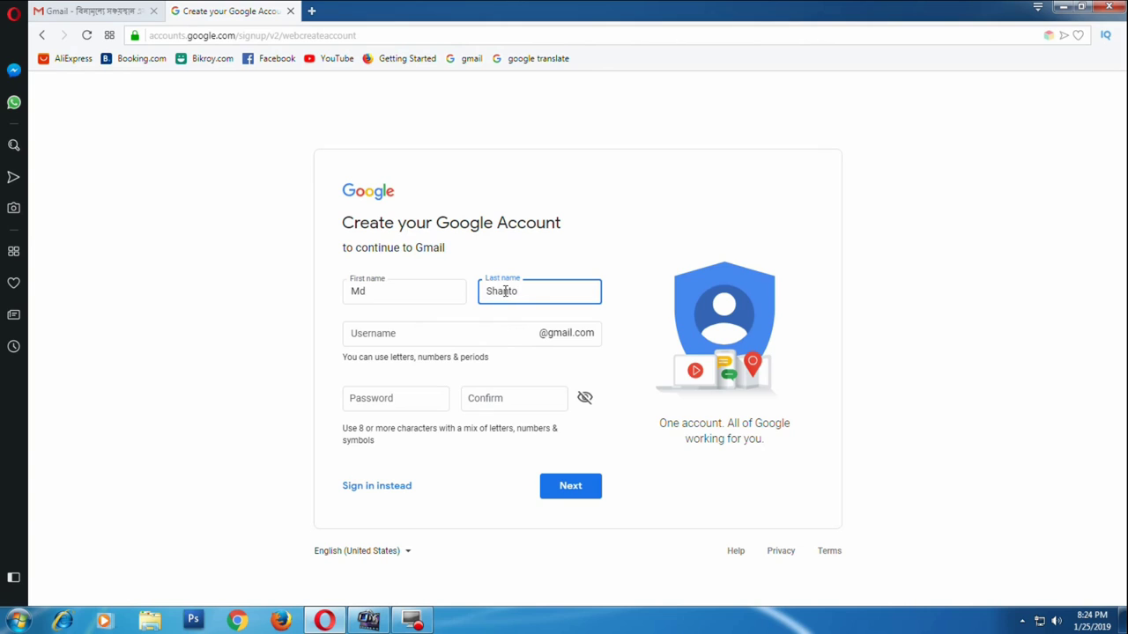
- Enter the desired username, then insert a dot into it
click(465, 337)
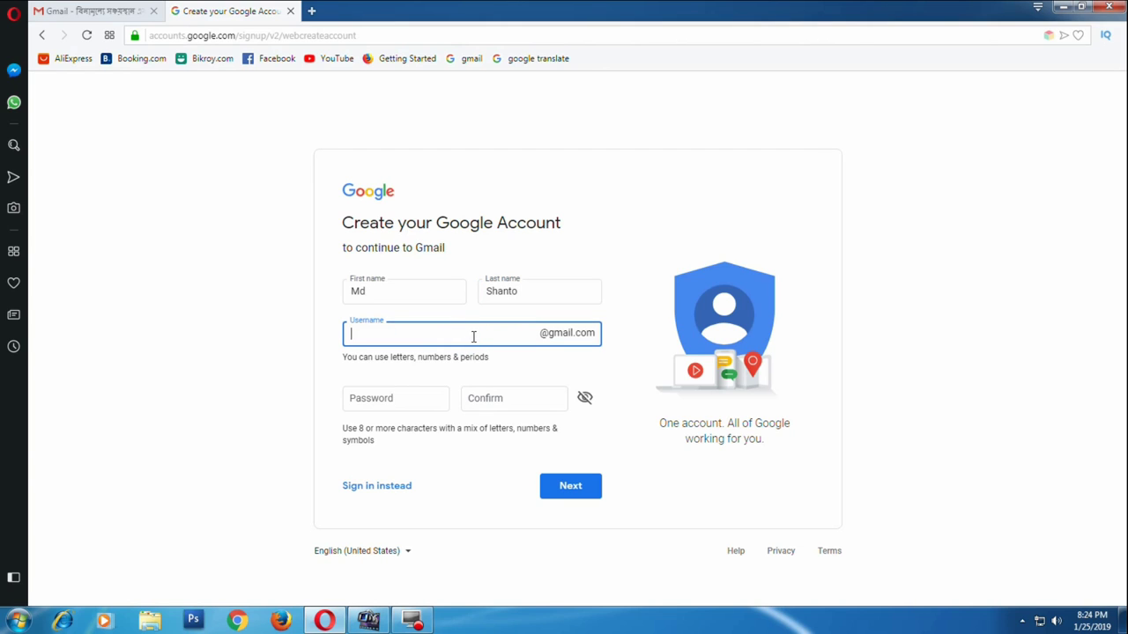
click(376, 335)
text(.)
click(442, 336)
- Enter and confirm the account password, then submit the sign-up form
click(593, 384)
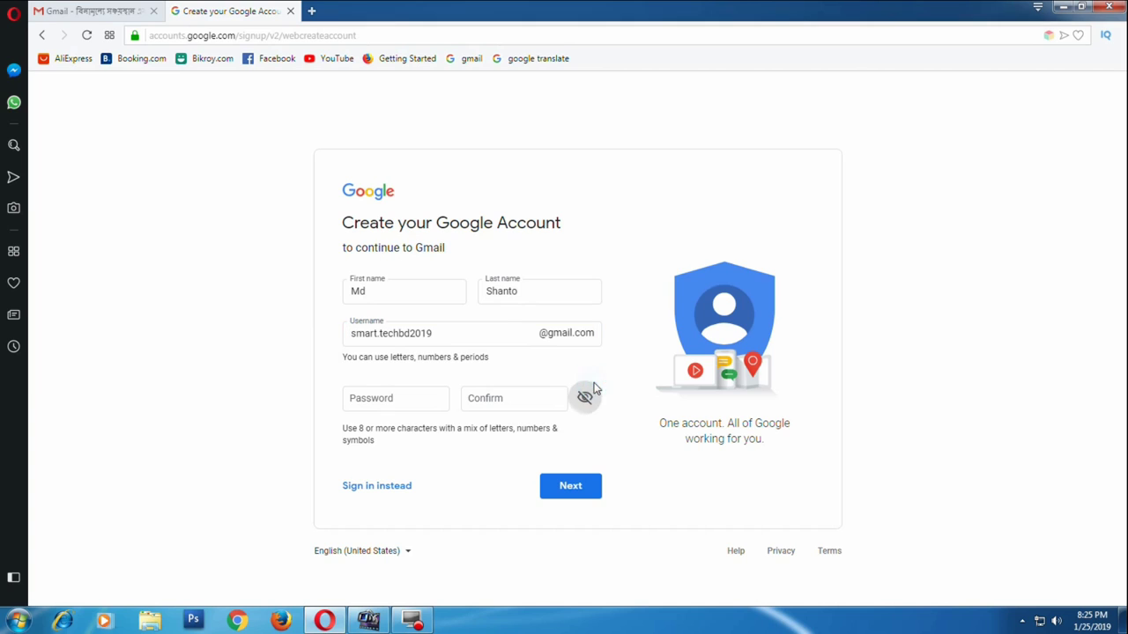
click(615, 370)
click(386, 395)
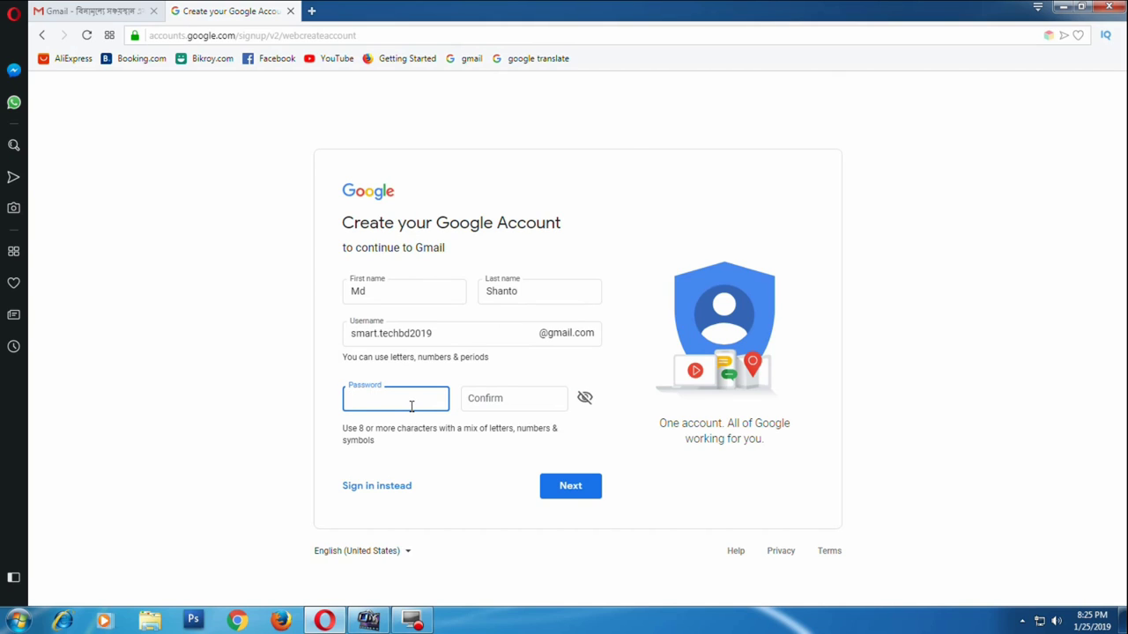
text(••••••)
click(468, 398)
text(••••)
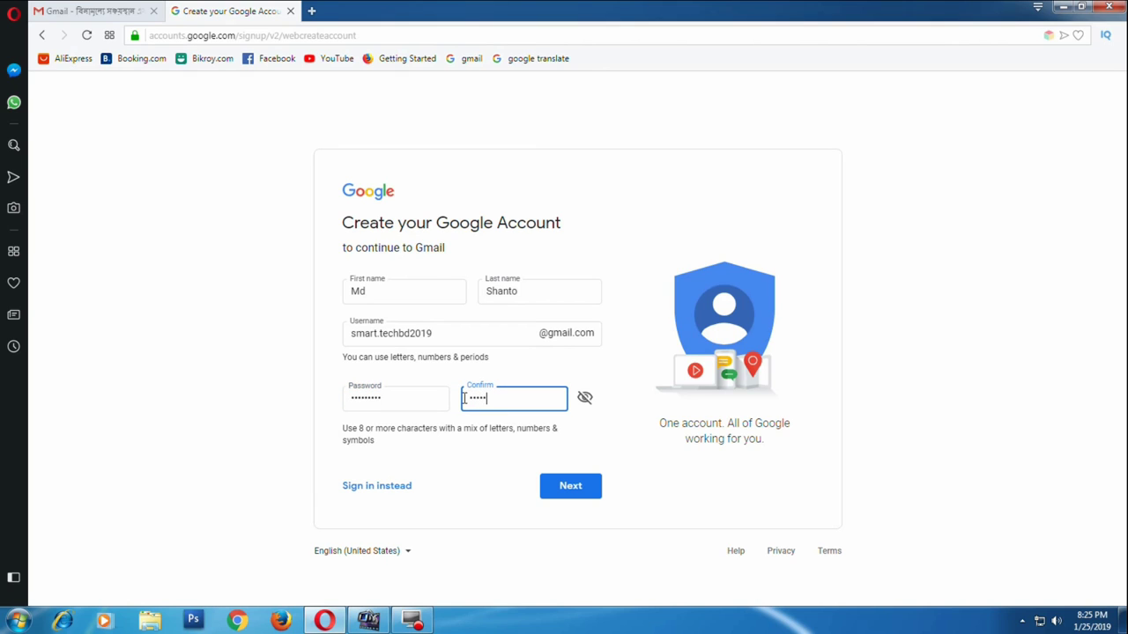
text(••)
click(568, 491)
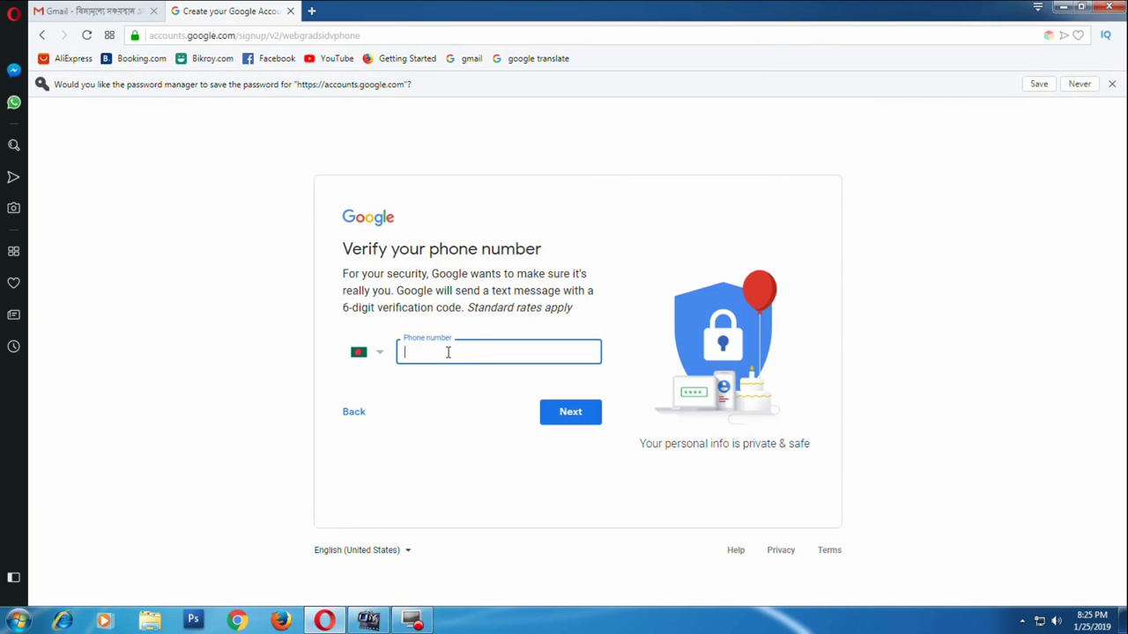
- Enter the phone number and verify it with the texted 6-digit code
click(561, 401)
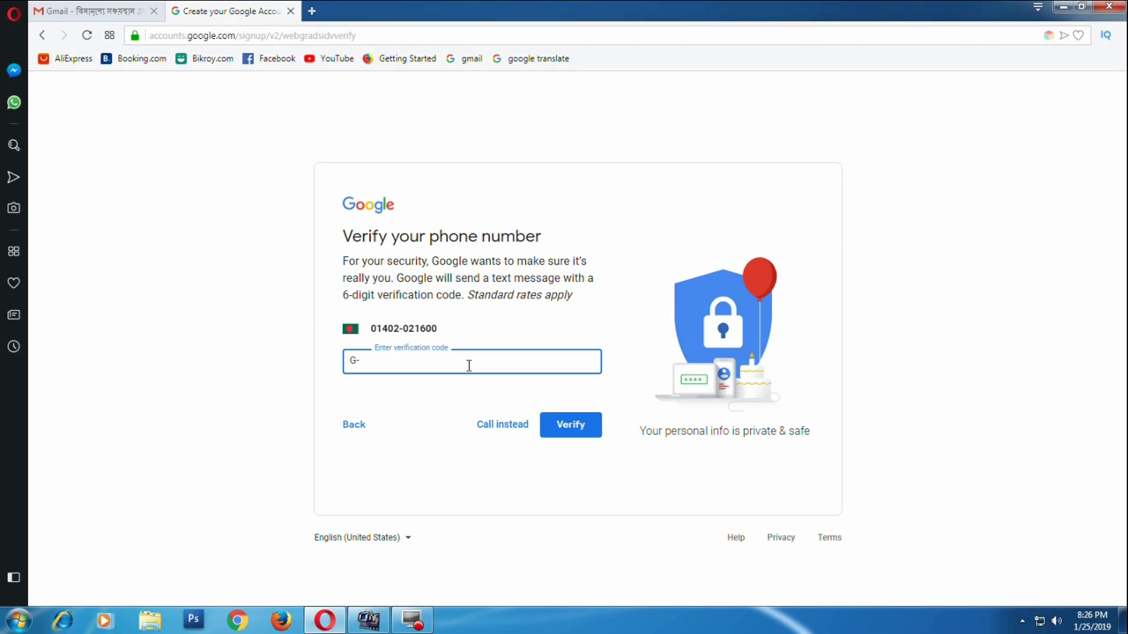
click(568, 429)
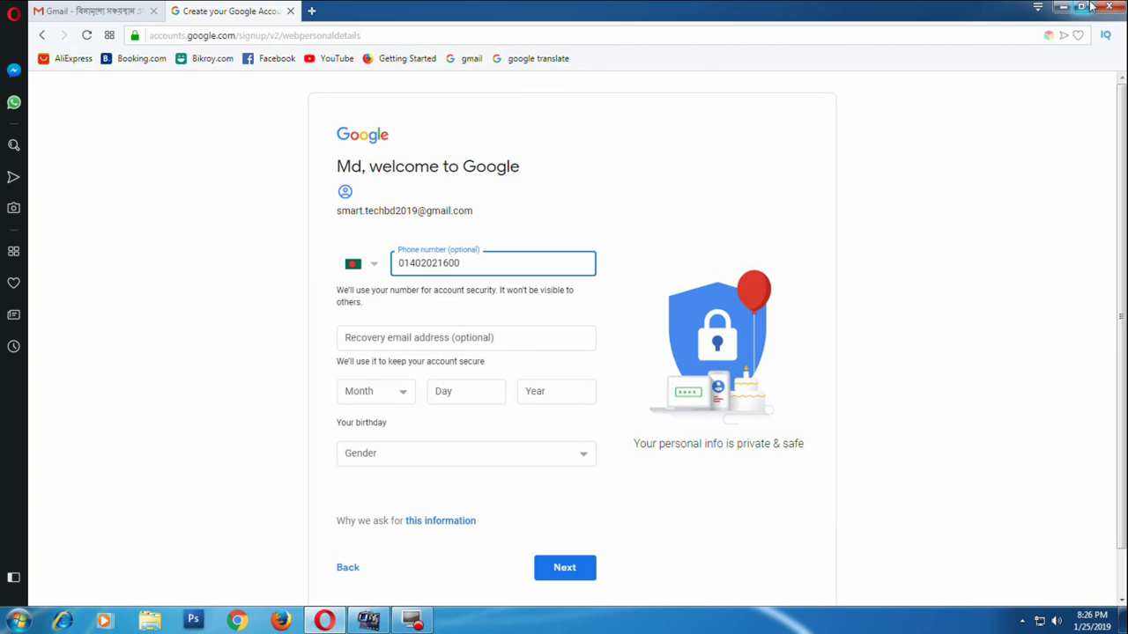
- Enter the recovery e-mail address, fixing a mistyped start
click(474, 338)
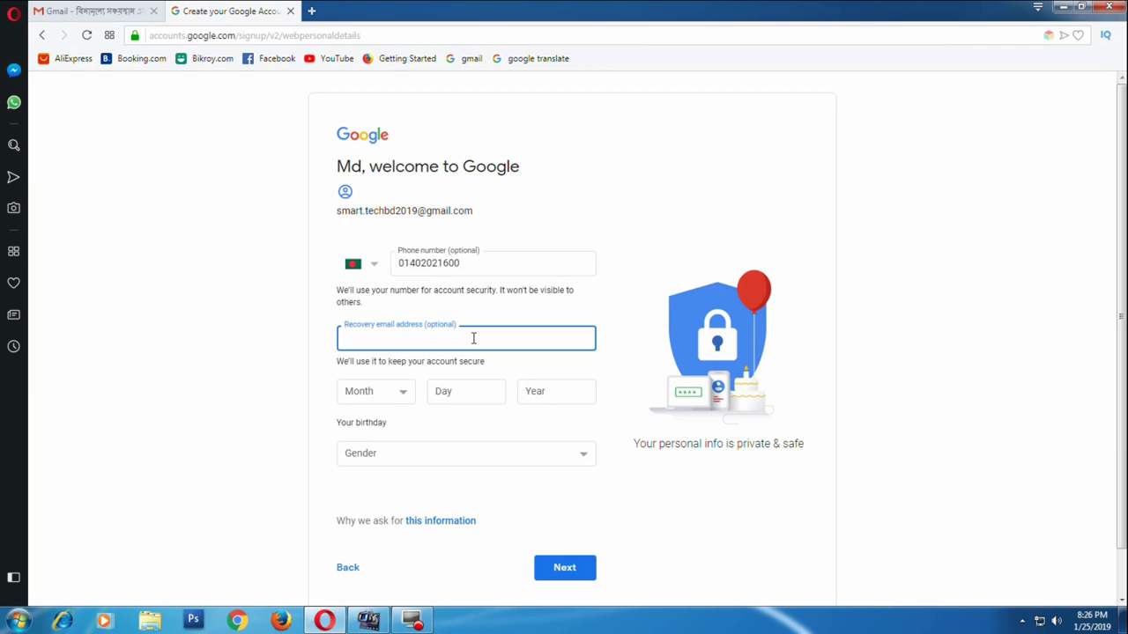
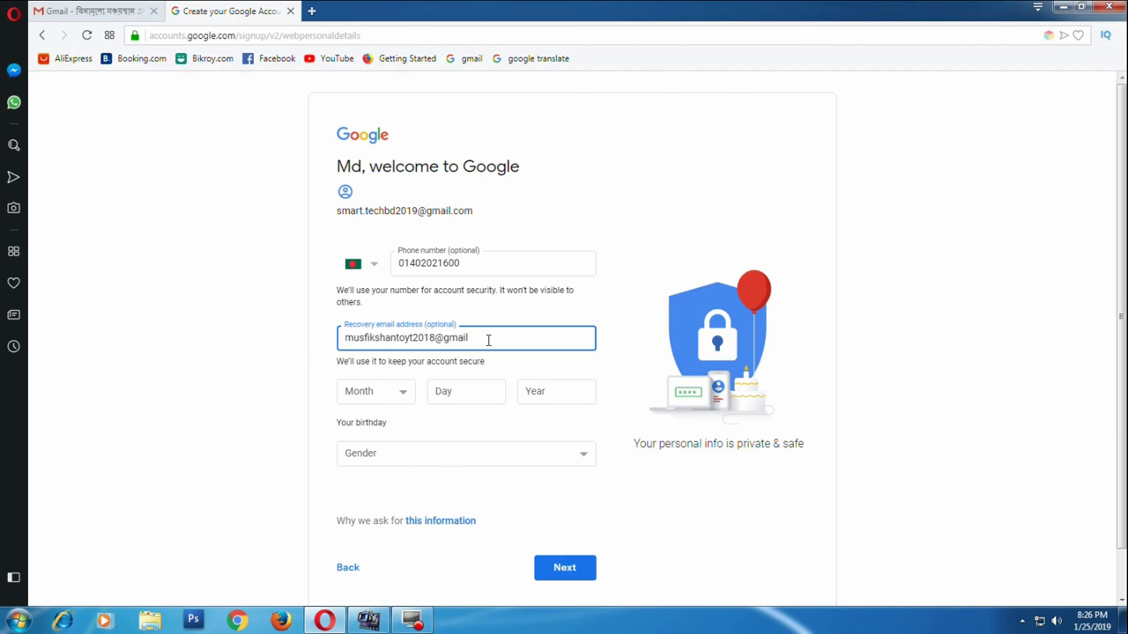
click(398, 395)
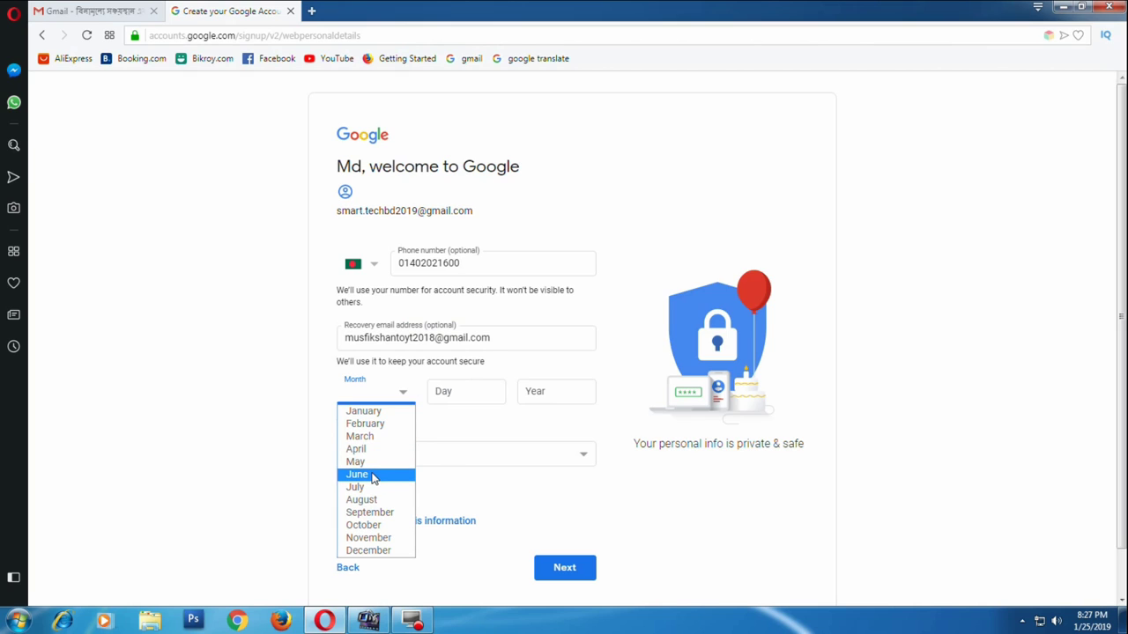
click(373, 476)
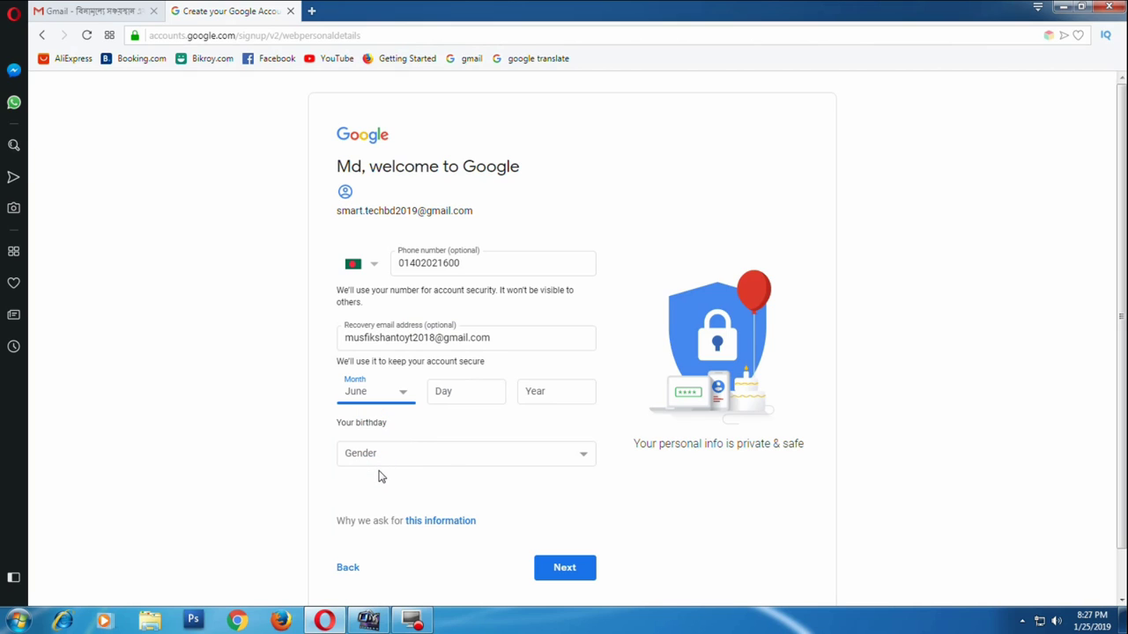
click(472, 397)
text(6)
click(565, 396)
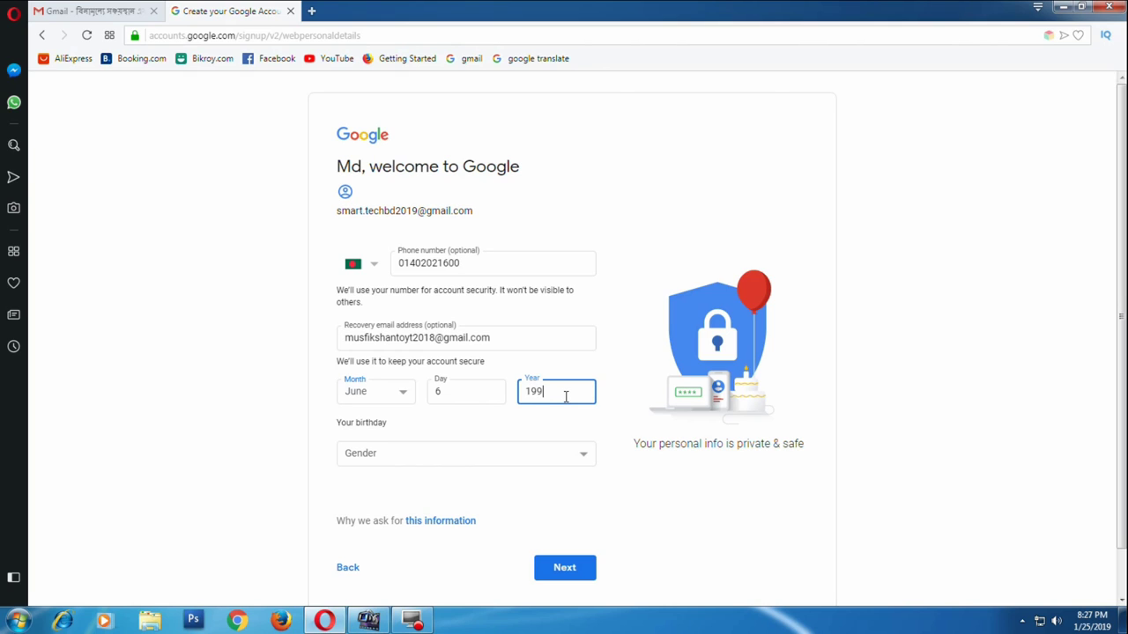
click(488, 458)
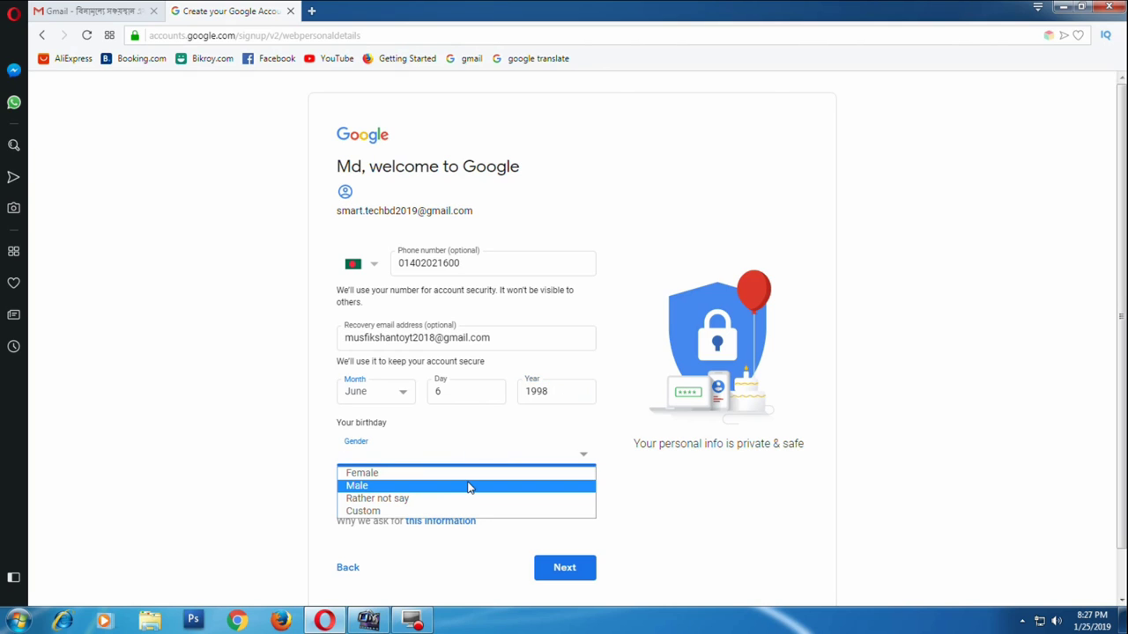
click(468, 487)
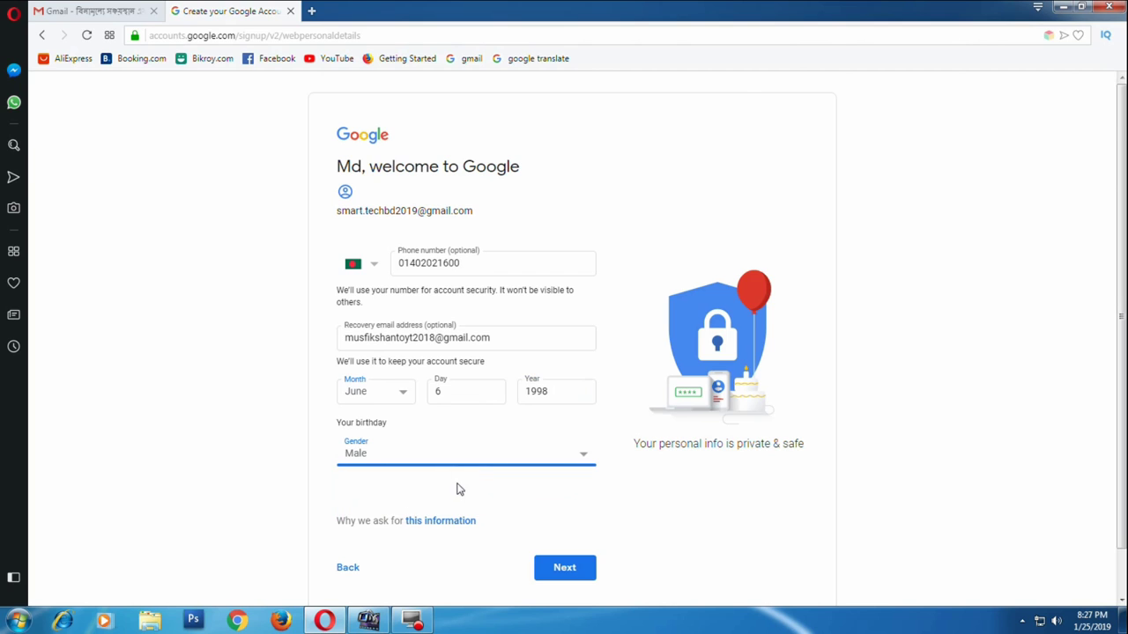
scroll(560, 535, down, 1)
click(558, 526)
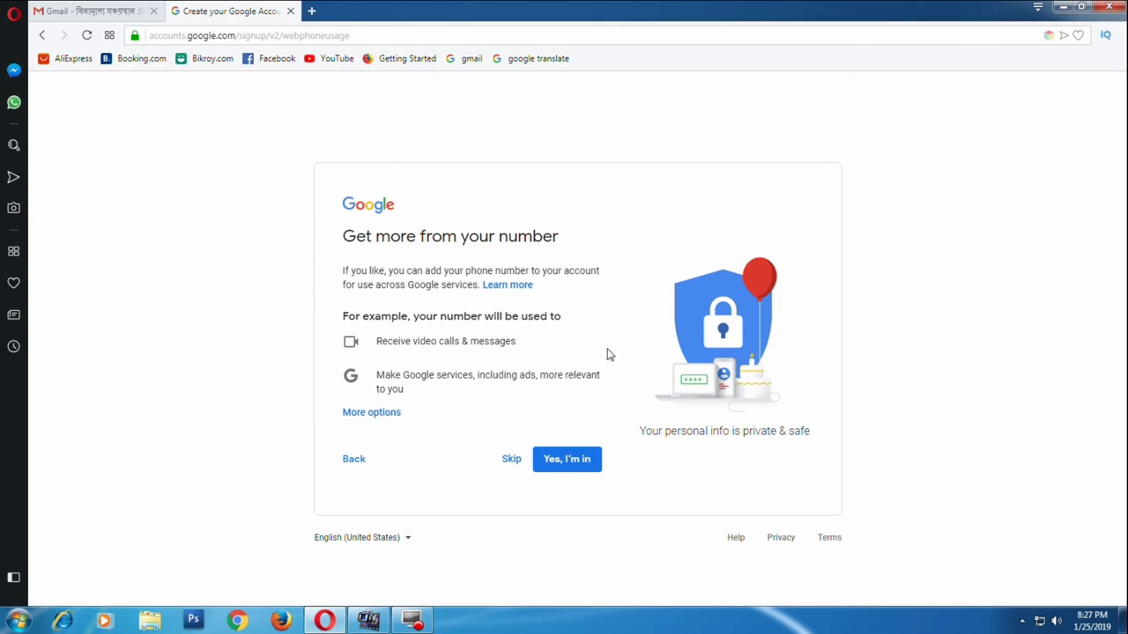
- Agree to use the phone number across Google services and accept the Privacy and Terms
click(577, 465)
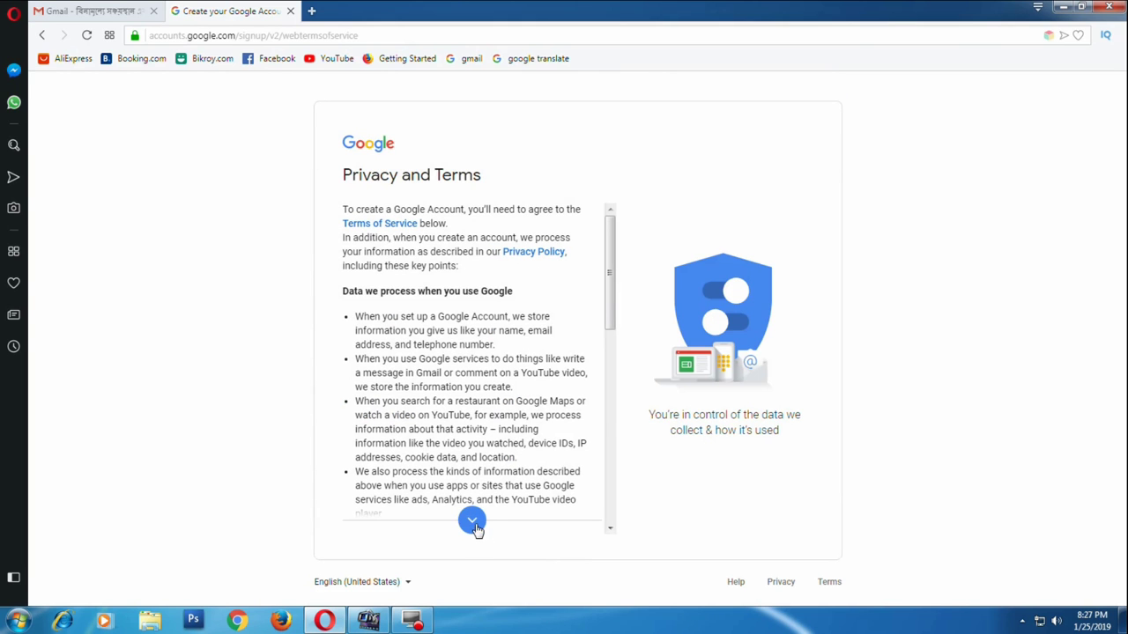
scroll(537, 464, down, 10)
click(568, 517)
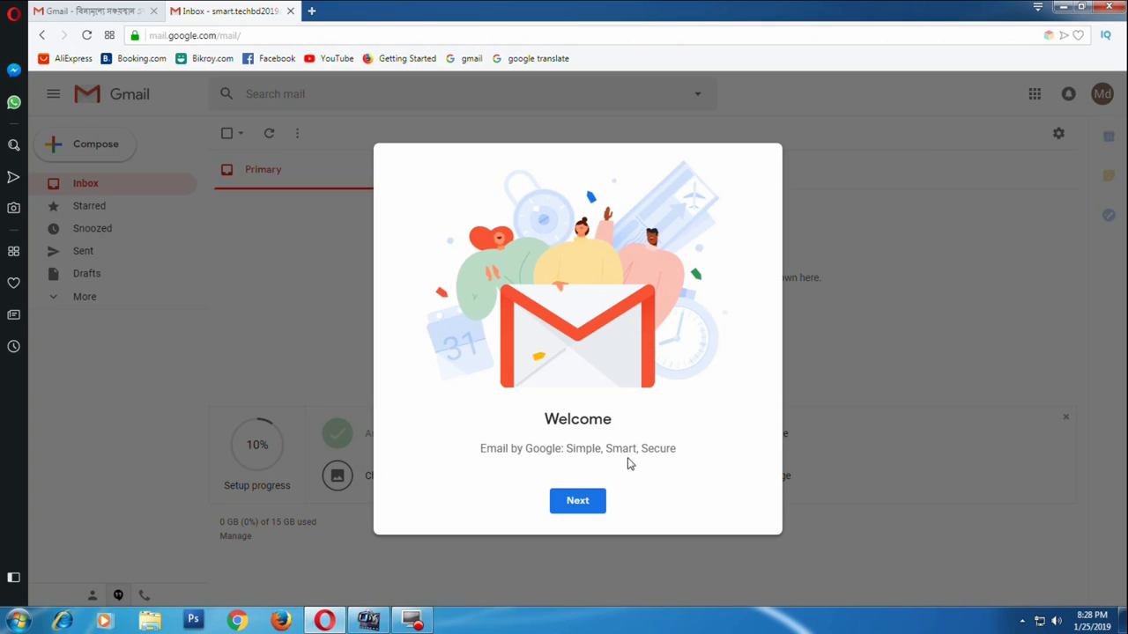
- Dismiss the Gmail Welcome dialog and keep the Default inbox view
click(579, 501)
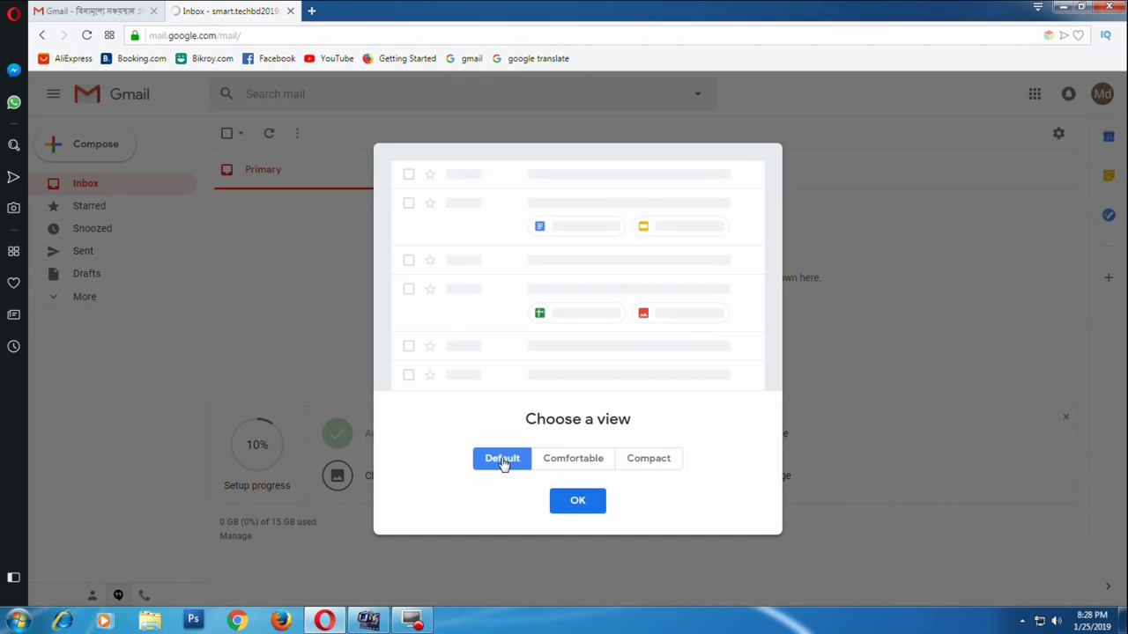
click(589, 501)
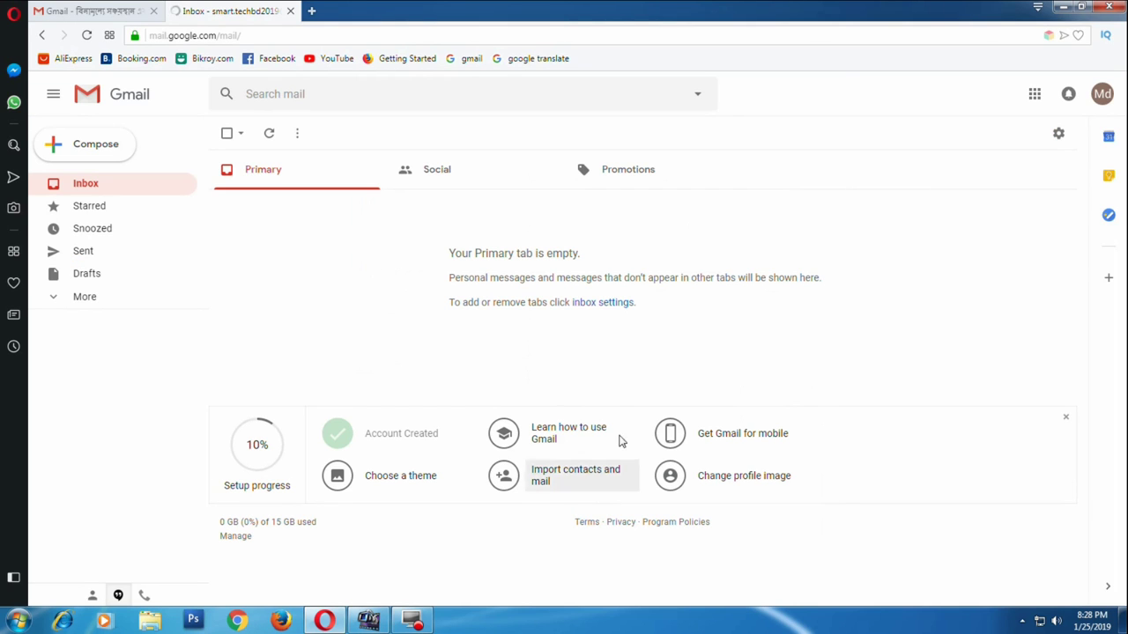